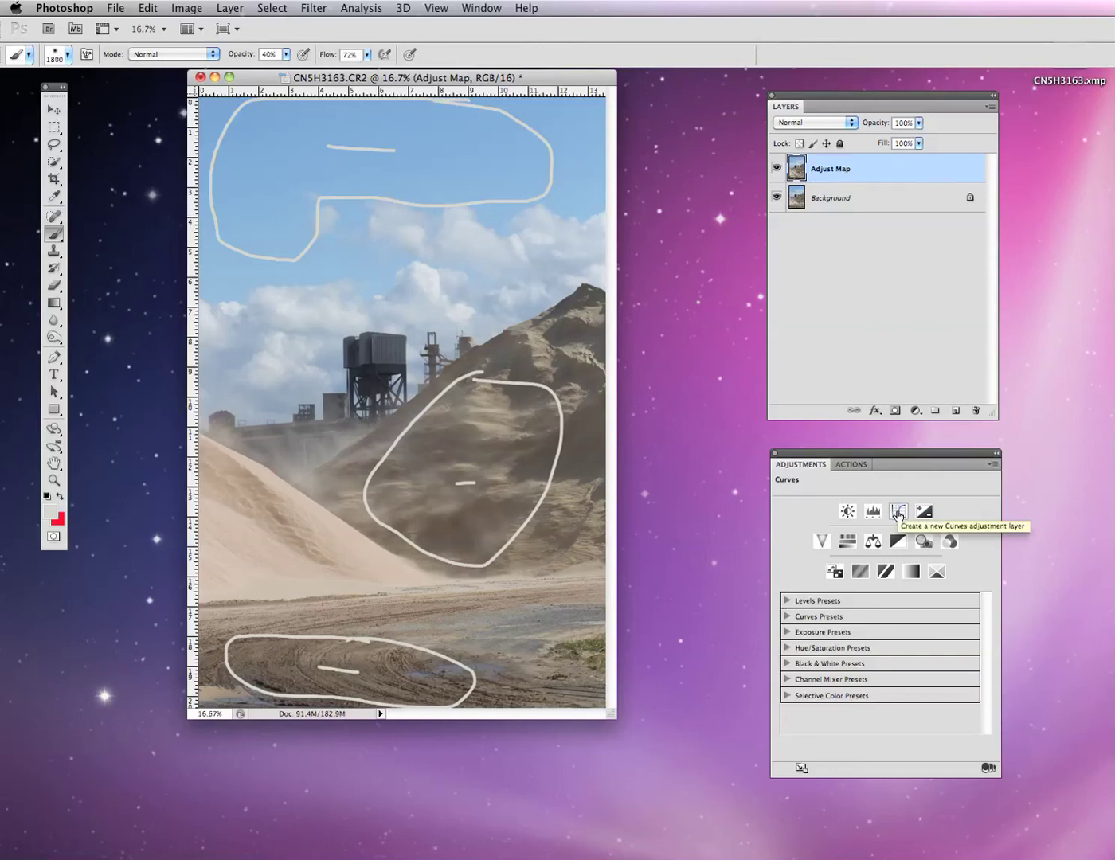
Add a Curves adjustment layer and darken the image from the shadowed hill's tone, bringing input 82 down to output 49
{"action": "left_click", "coordinate": [896, 514]}
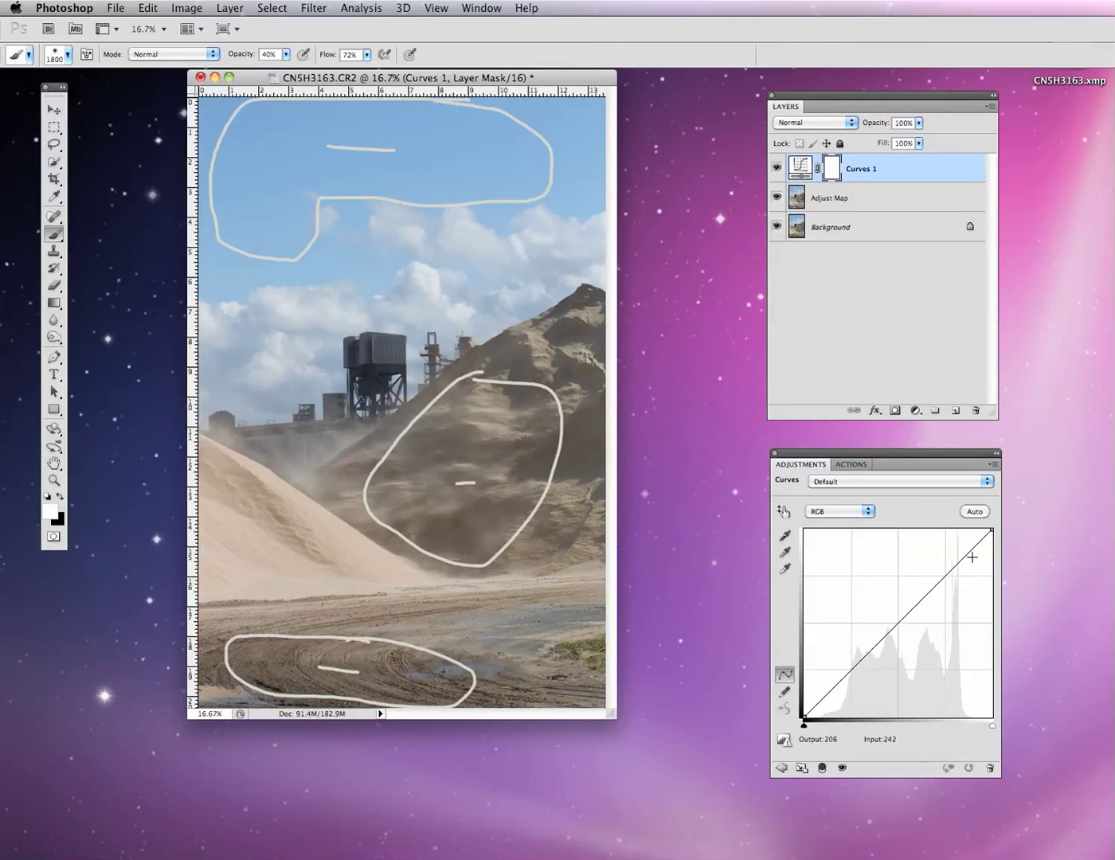
{"action": "left_click", "coordinate": [785, 514]}
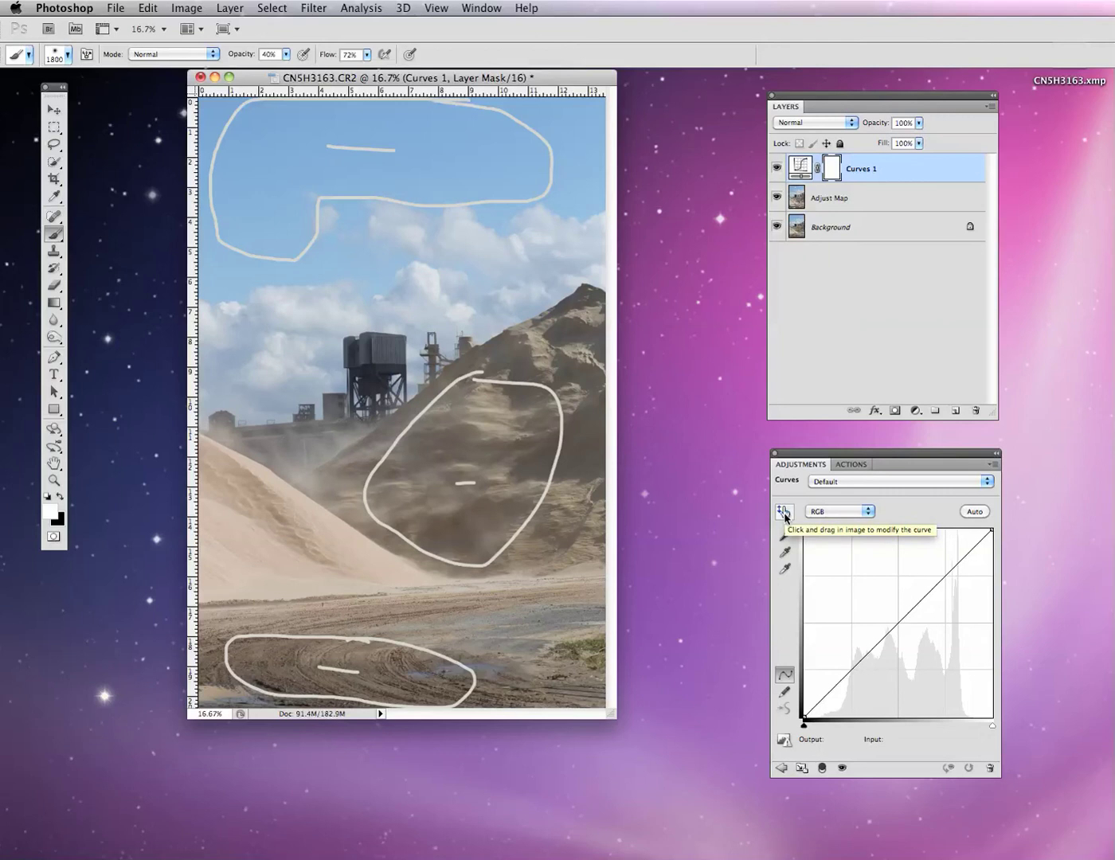
{"action": "left_click", "coordinate": [784, 516]}
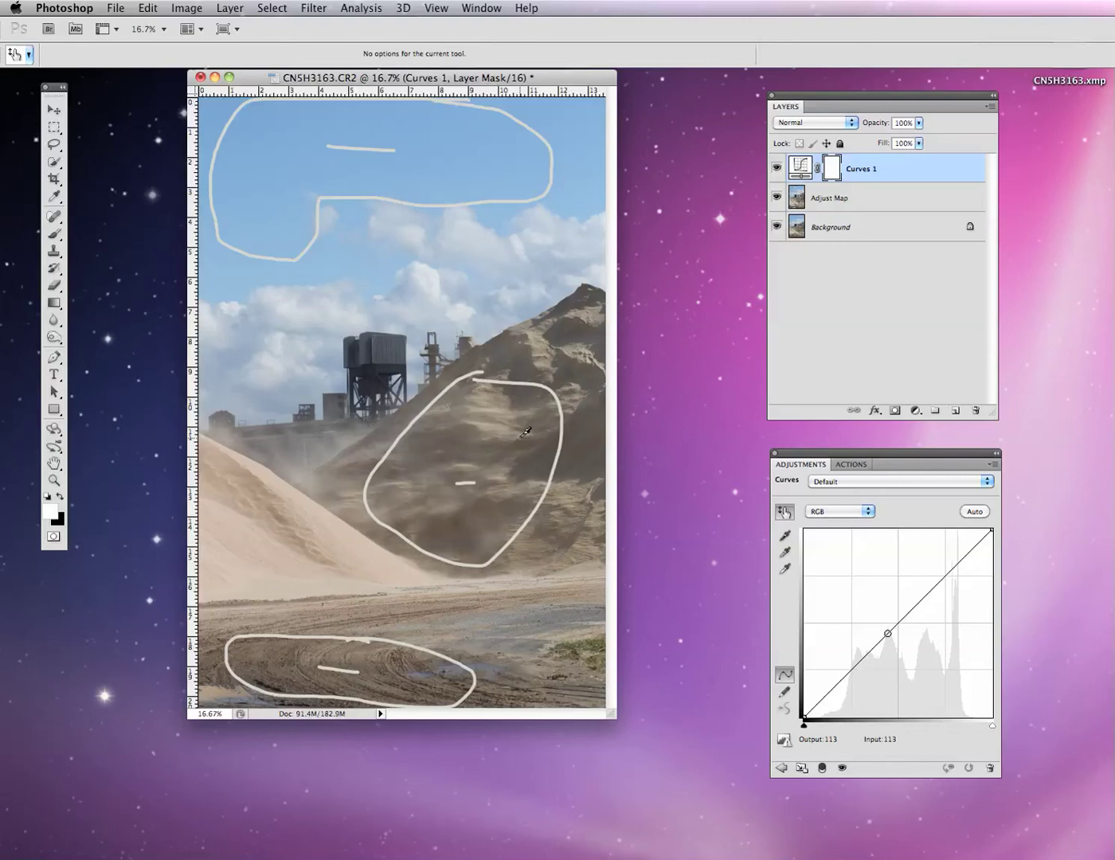
{"action": "left_click", "coordinate": [460, 434]}
{"action": "mouse_move", "coordinate": [459, 437]}
{"action": "left_mouse_down"}
{"action": "mouse_move", "coordinate": [460, 457]}
{"action": "mouse_move", "coordinate": [460, 427]}
{"action": "mouse_move", "coordinate": [459, 462]}
{"action": "left_mouse_up"}
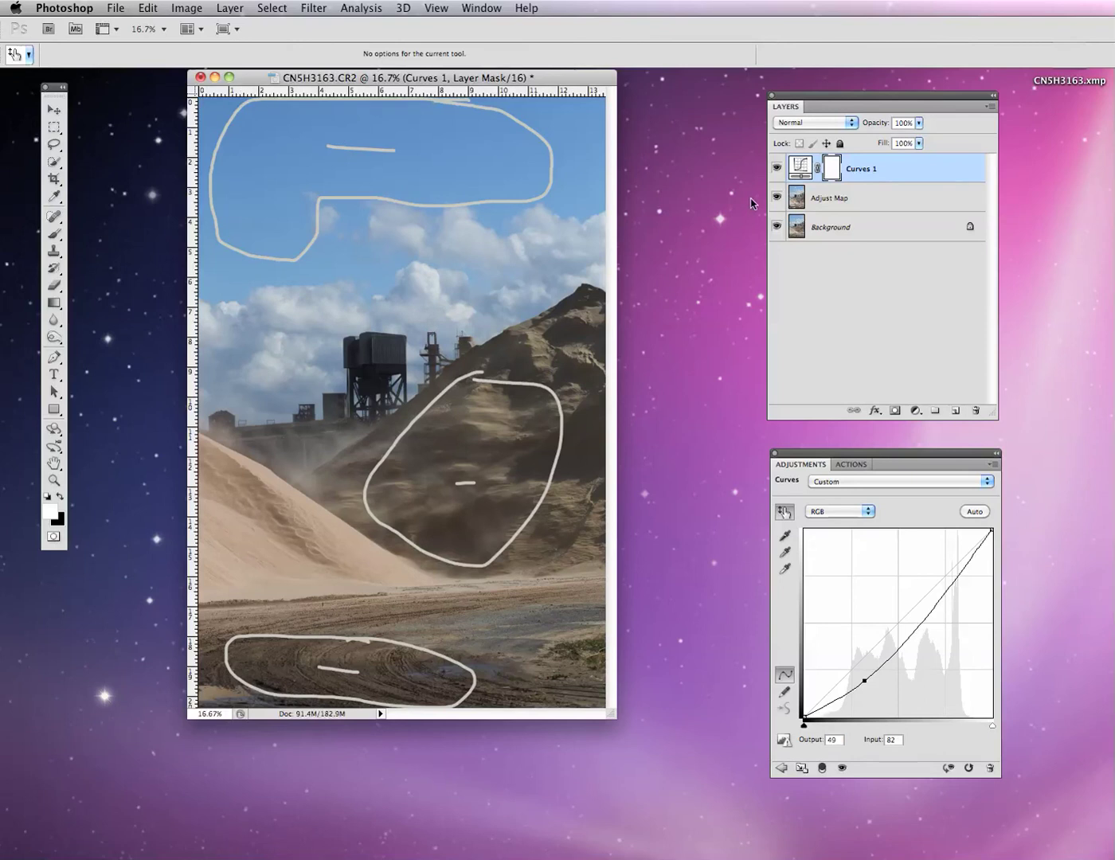
Hide the Adjust Map layer and add a Black & White adjustment layer with the Default settings
{"action": "left_click", "coordinate": [776, 199]}
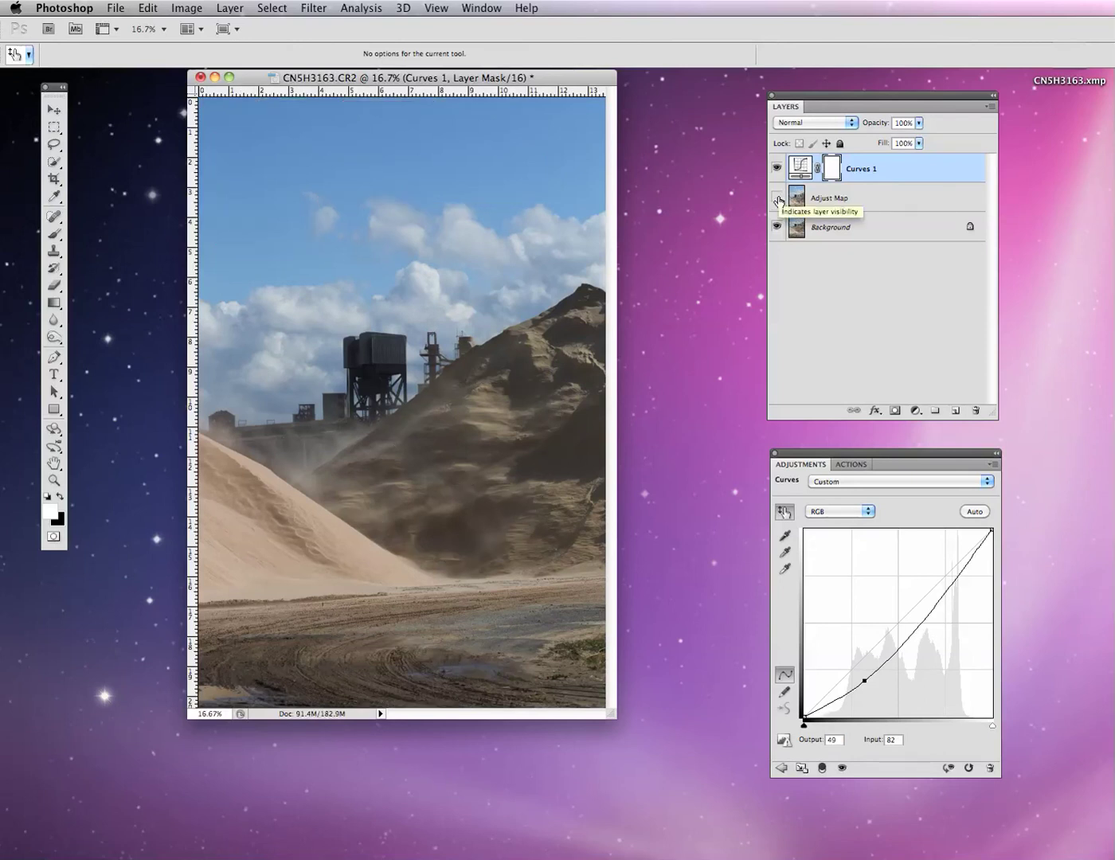
{"action": "left_click", "coordinate": [783, 768]}
{"action": "key", "text": "b"}
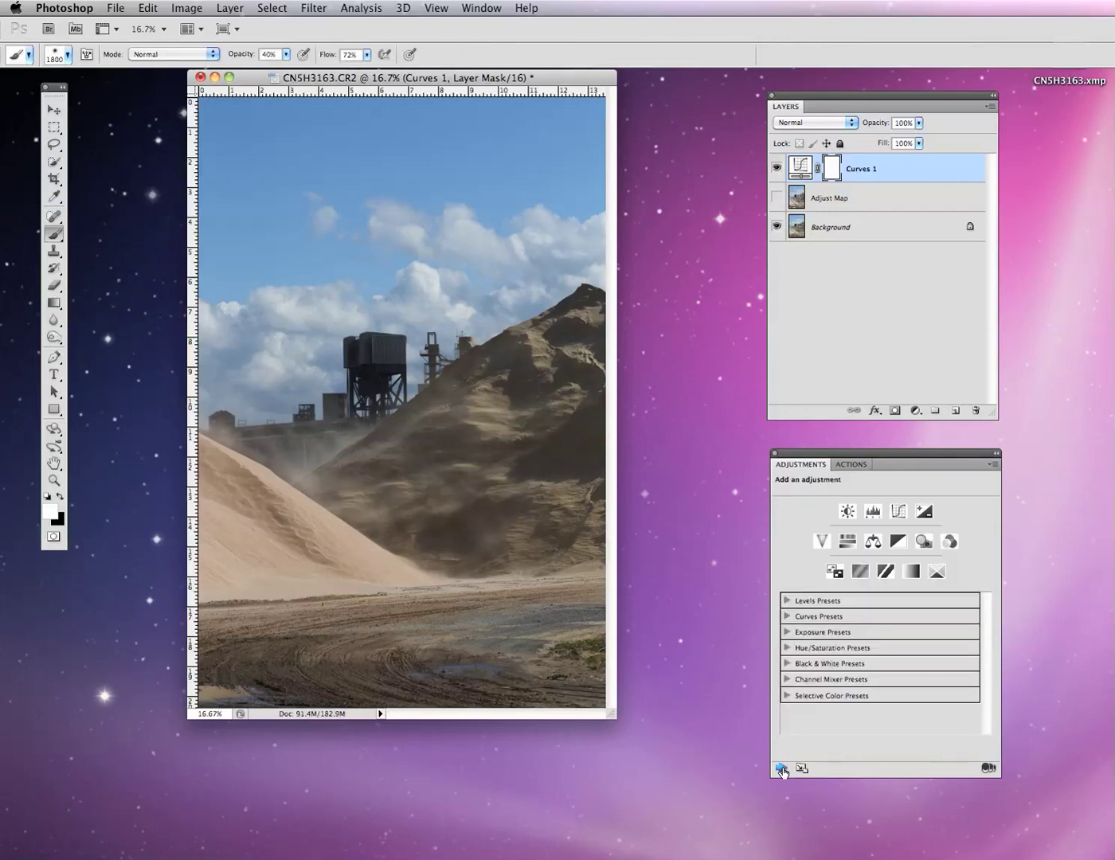
{"action": "left_click", "coordinate": [896, 543]}
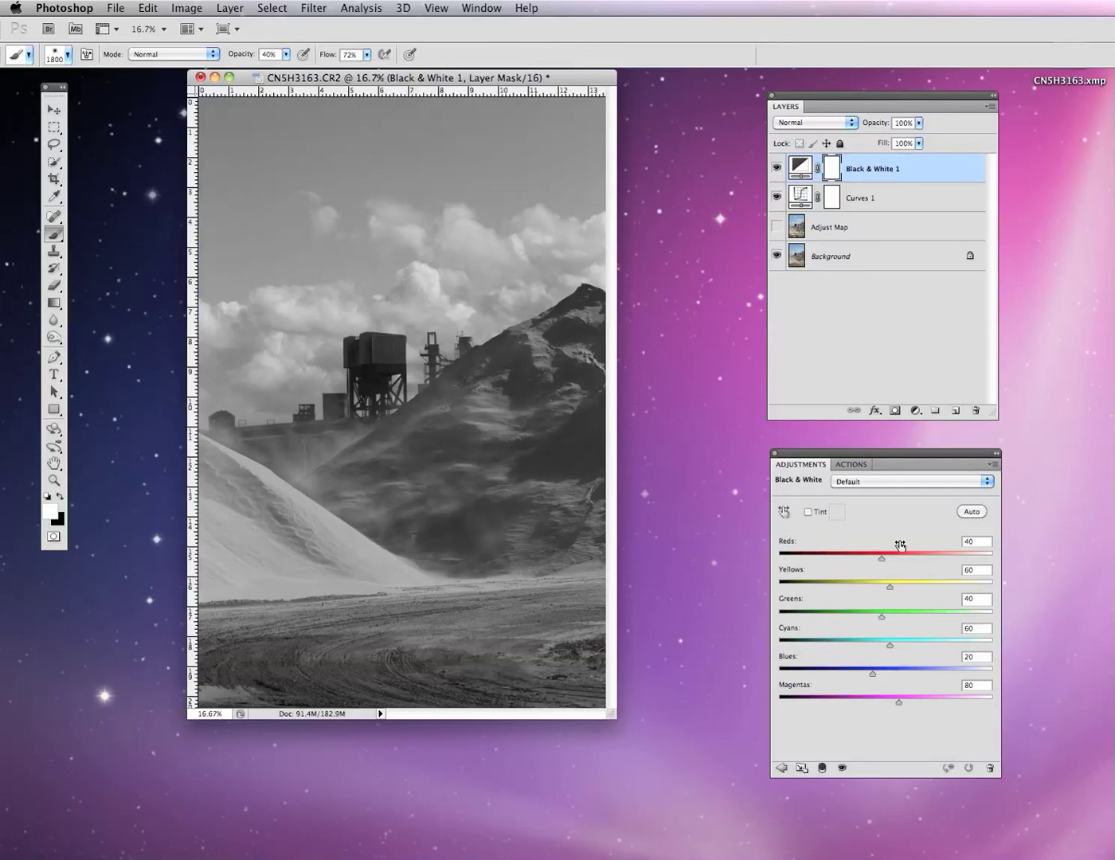
Add a second Curves adjustment layer and darken the sky tone with on-image adjustment, bringing input 122 down to output 54
{"action": "left_click", "coordinate": [781, 768]}
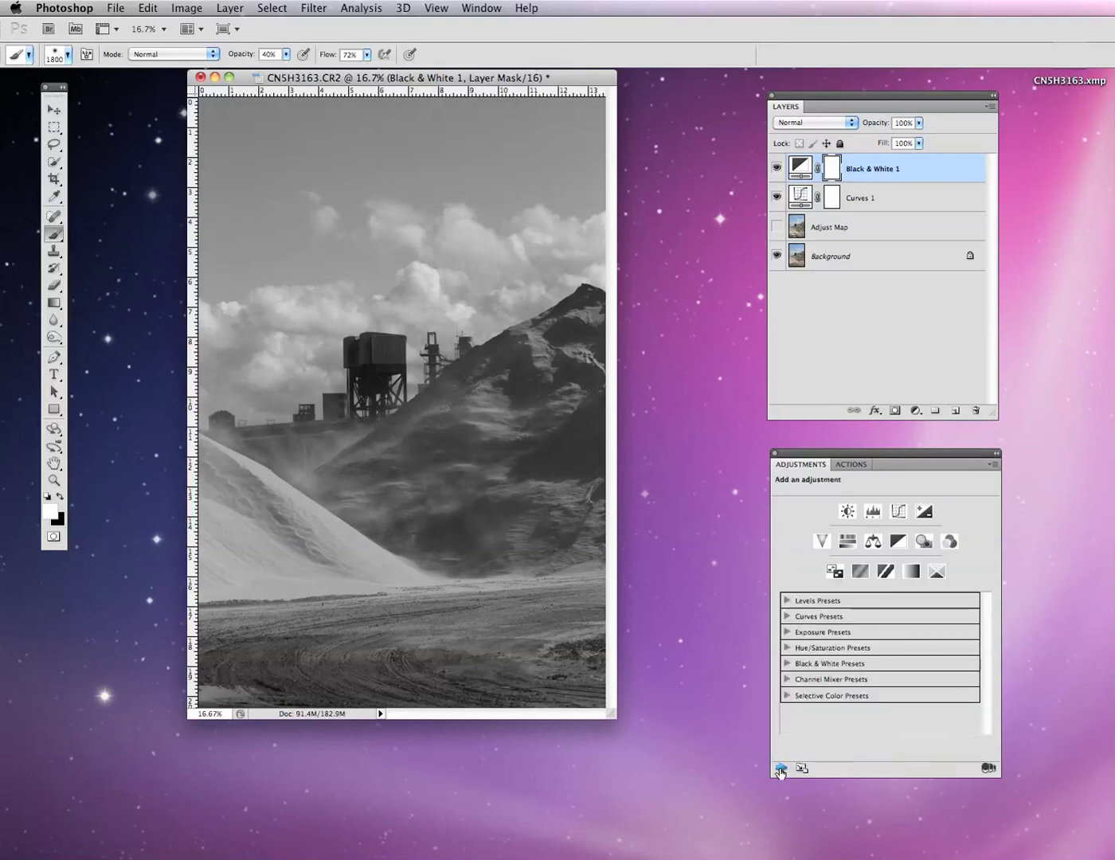
{"action": "left_click", "coordinate": [898, 513]}
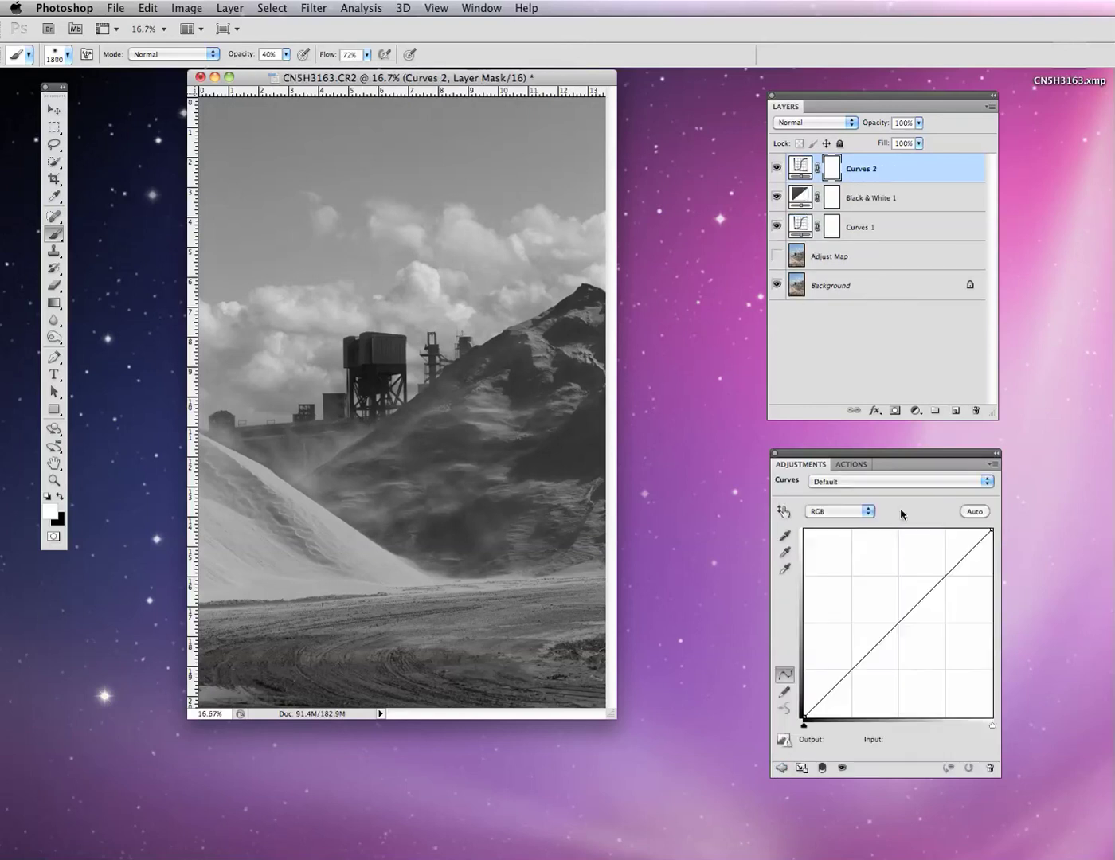
{"action": "left_click", "coordinate": [784, 512]}
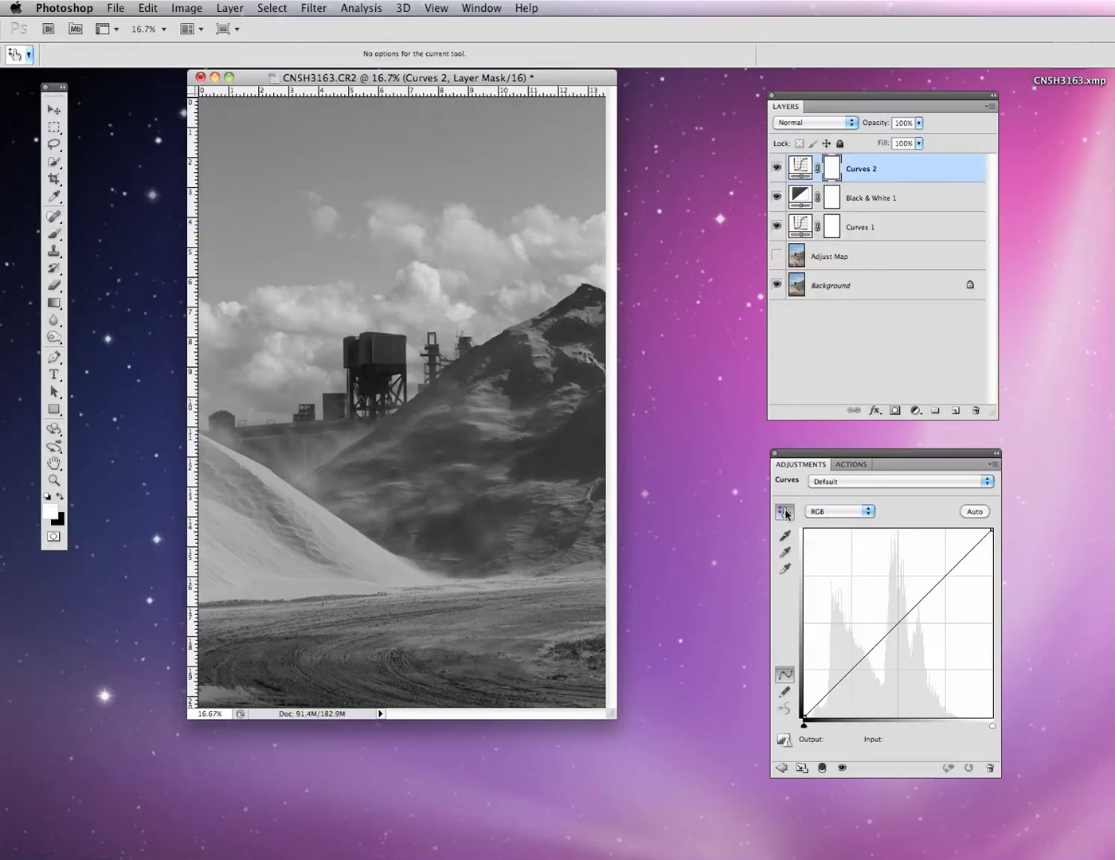
{"action": "left_click", "coordinate": [247, 182]}
{"action": "left_click_drag", "start_coordinate": [247, 182], "coordinate": [241, 233]}
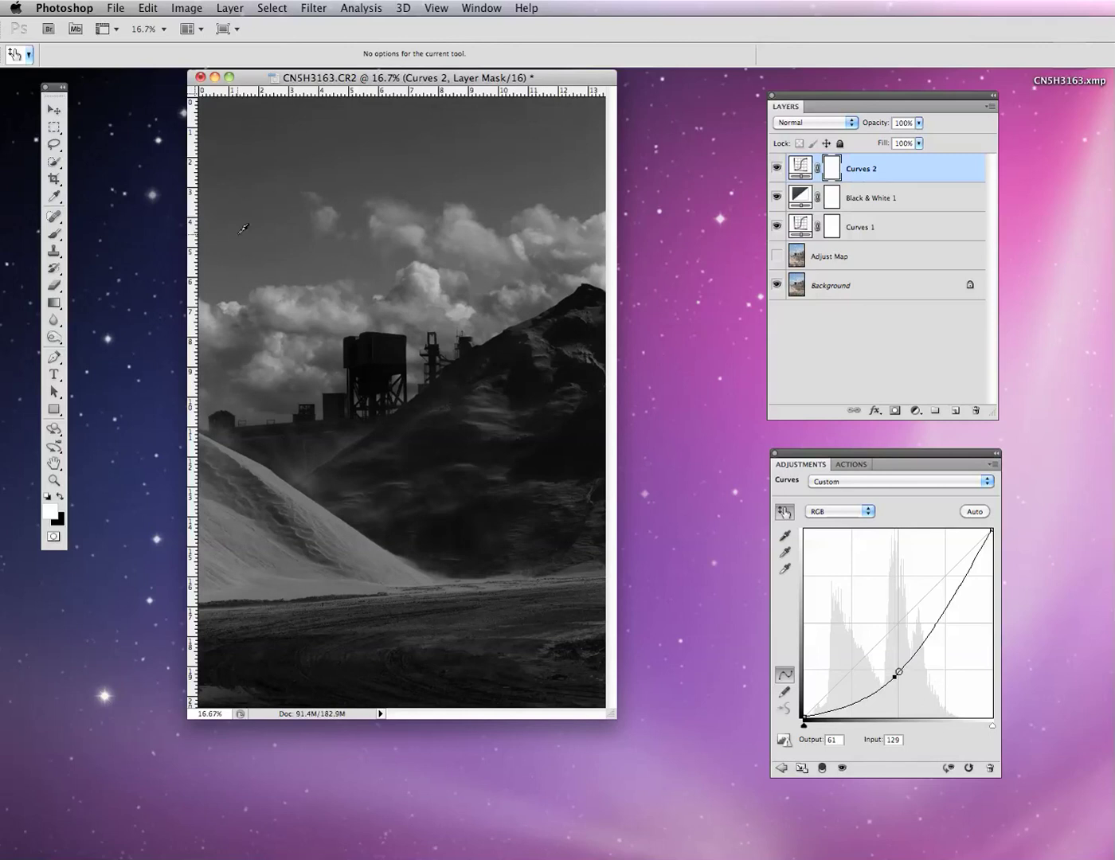
Invert the sky-darkening Curves mask to black and paint white over the upper sky with the 1800 px brush at 40% opacity
{"action": "left_click", "coordinate": [148, 8]}
{"action": "mouse_move", "coordinate": [172, 7]}
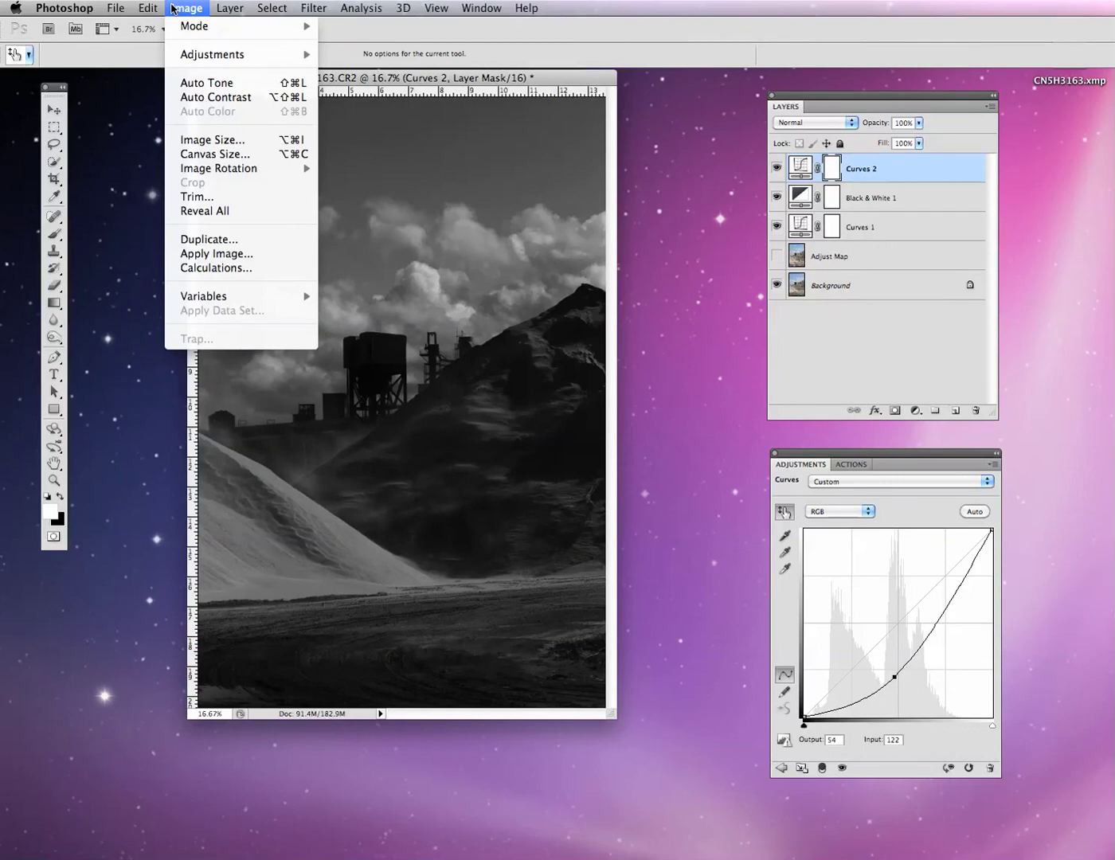
{"action": "mouse_move", "coordinate": [184, 53]}
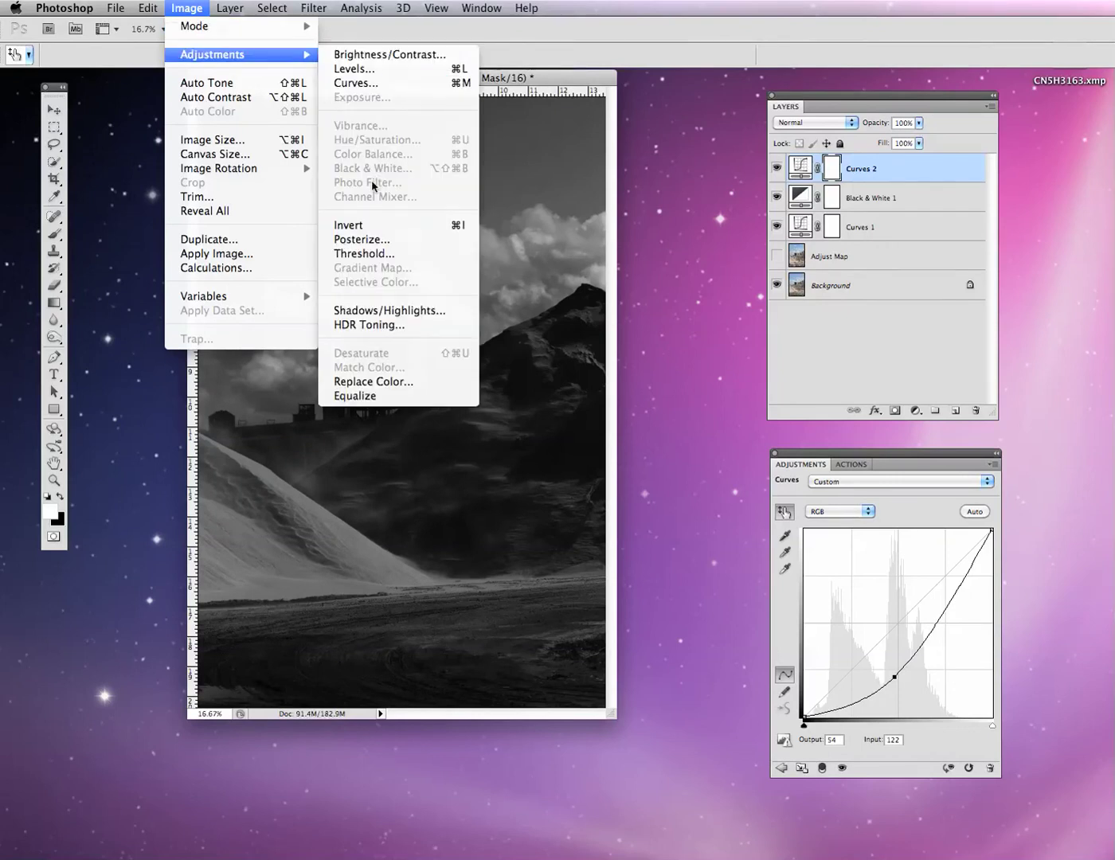
{"action": "left_click", "coordinate": [375, 226]}
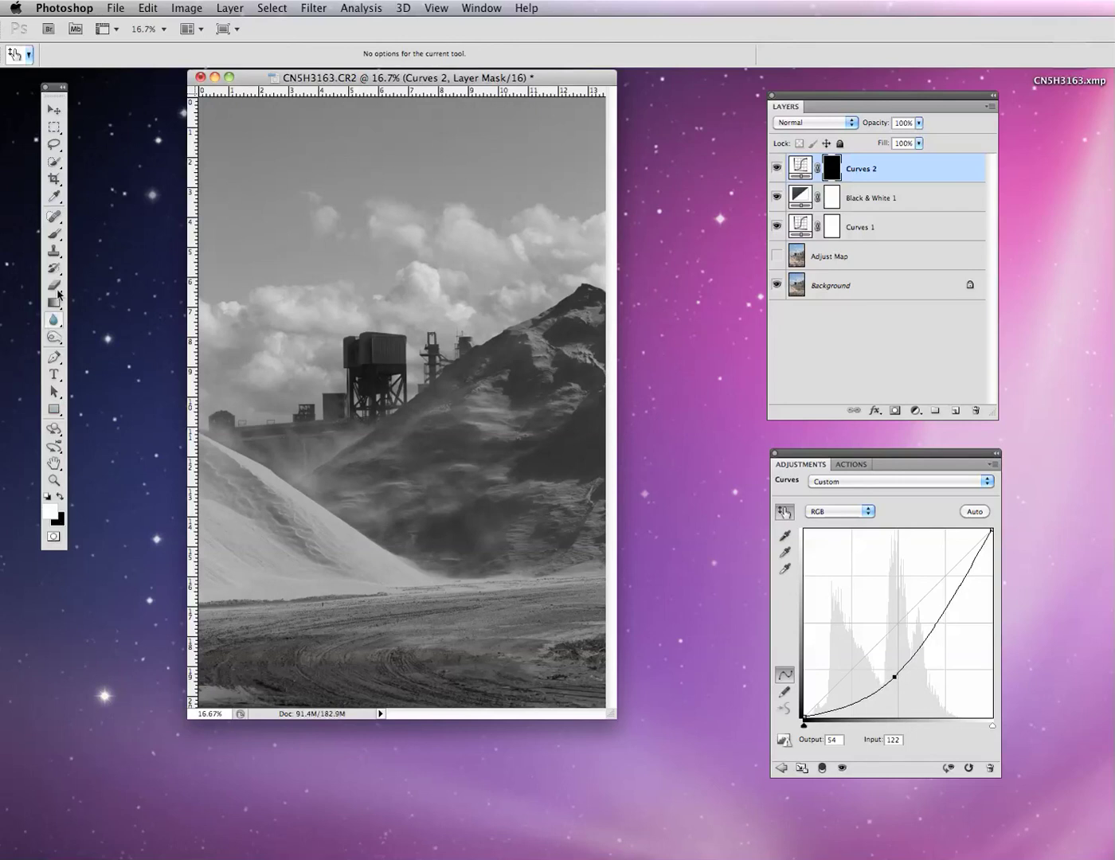
{"action": "left_click", "coordinate": [56, 235]}
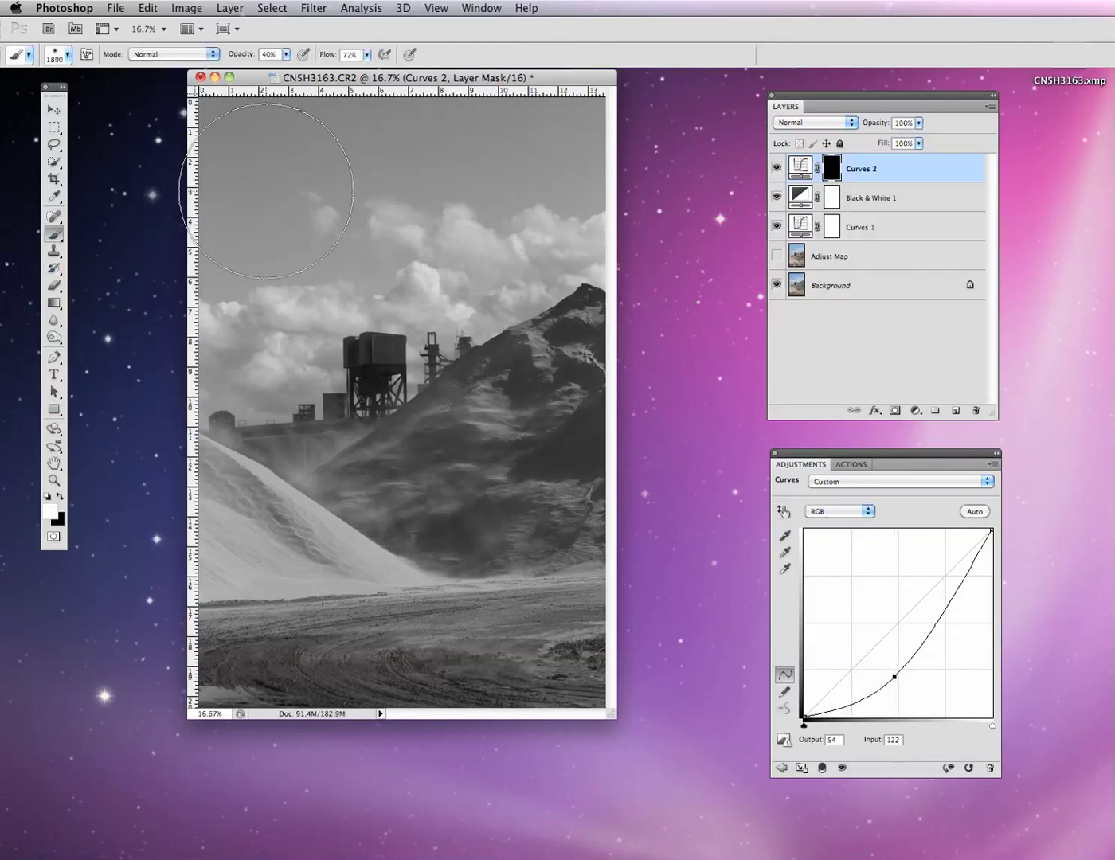
{"action": "mouse_move", "coordinate": [247, 149]}
{"action": "left_mouse_down"}
{"action": "mouse_move", "coordinate": [314, 138]}
{"action": "mouse_move", "coordinate": [552, 143]}
{"action": "mouse_move", "coordinate": [450, 138]}
{"action": "mouse_move", "coordinate": [214, 212]}
{"action": "mouse_move", "coordinate": [287, 163]}
{"action": "mouse_move", "coordinate": [484, 121]}
{"action": "mouse_move", "coordinate": [588, 118]}
{"action": "mouse_move", "coordinate": [405, 119]}
{"action": "mouse_move", "coordinate": [255, 149]}
{"action": "mouse_move", "coordinate": [171, 219]}
{"action": "mouse_move", "coordinate": [221, 243]}
{"action": "mouse_move", "coordinate": [339, 199]}
{"action": "mouse_move", "coordinate": [331, 158]}
{"action": "mouse_move", "coordinate": [219, 177]}
{"action": "mouse_move", "coordinate": [221, 189]}
{"action": "mouse_move", "coordinate": [266, 177]}
{"action": "mouse_move", "coordinate": [249, 170]}
{"action": "mouse_move", "coordinate": [348, 133]}
{"action": "mouse_move", "coordinate": [512, 124]}
{"action": "mouse_move", "coordinate": [589, 136]}
{"action": "mouse_move", "coordinate": [339, 137]}
{"action": "mouse_move", "coordinate": [202, 195]}
{"action": "mouse_move", "coordinate": [219, 223]}
{"action": "mouse_move", "coordinate": [349, 202]}
{"action": "mouse_move", "coordinate": [255, 204]}
{"action": "left_mouse_up"}
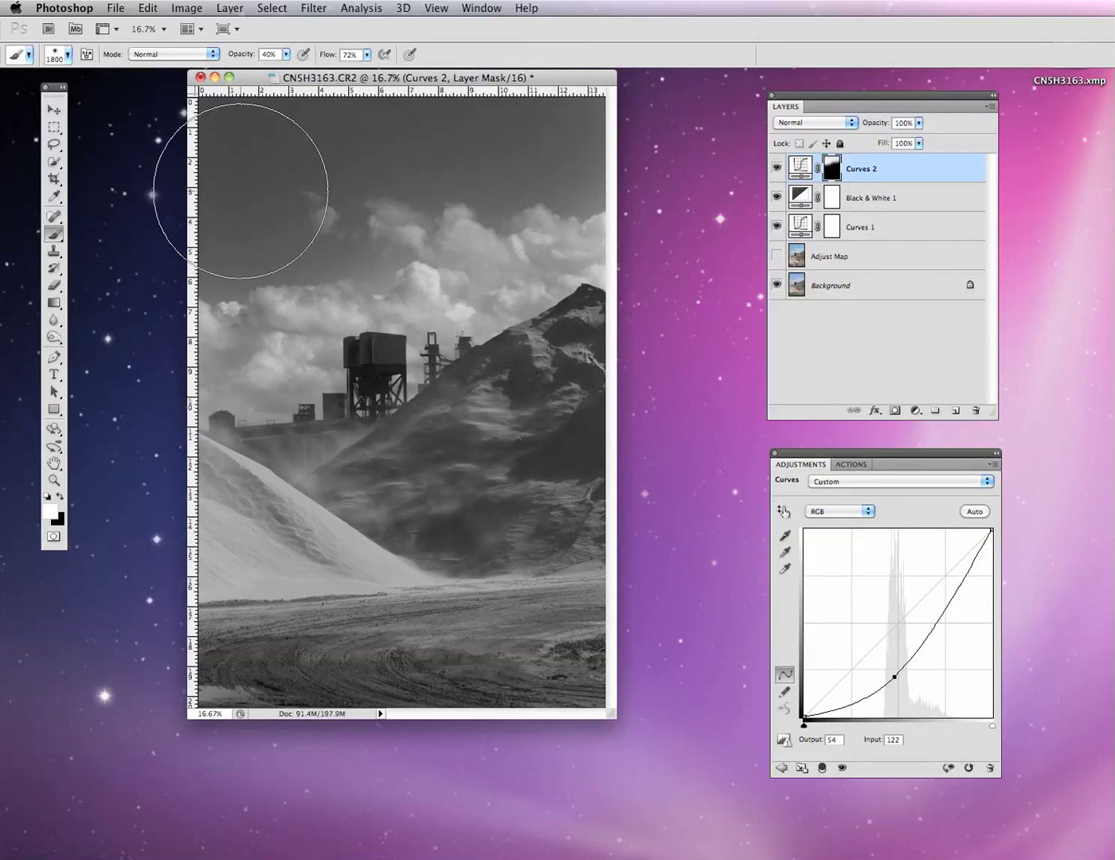
Add a third Curves adjustment layer and brighten the light sand pile's tone with on-image adjustment, raising input 125 to output 148
{"action": "left_click", "coordinate": [781, 768]}
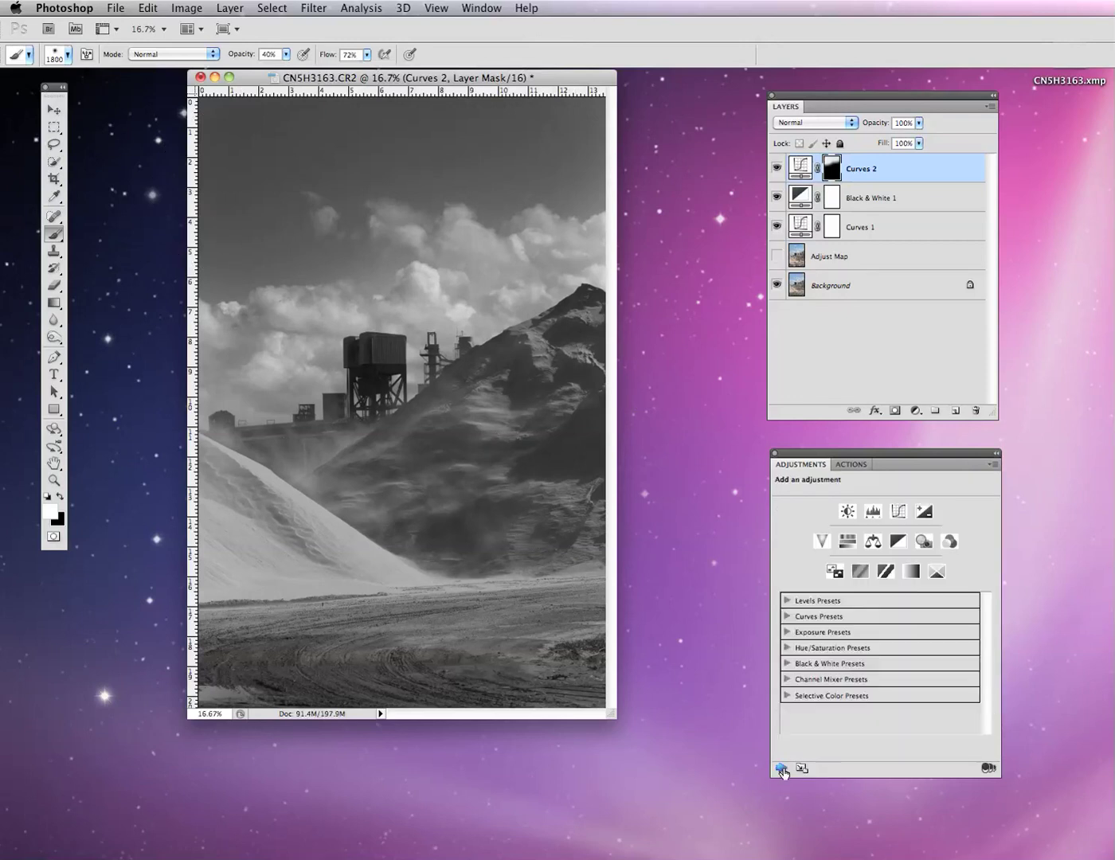
{"action": "left_click", "coordinate": [900, 512]}
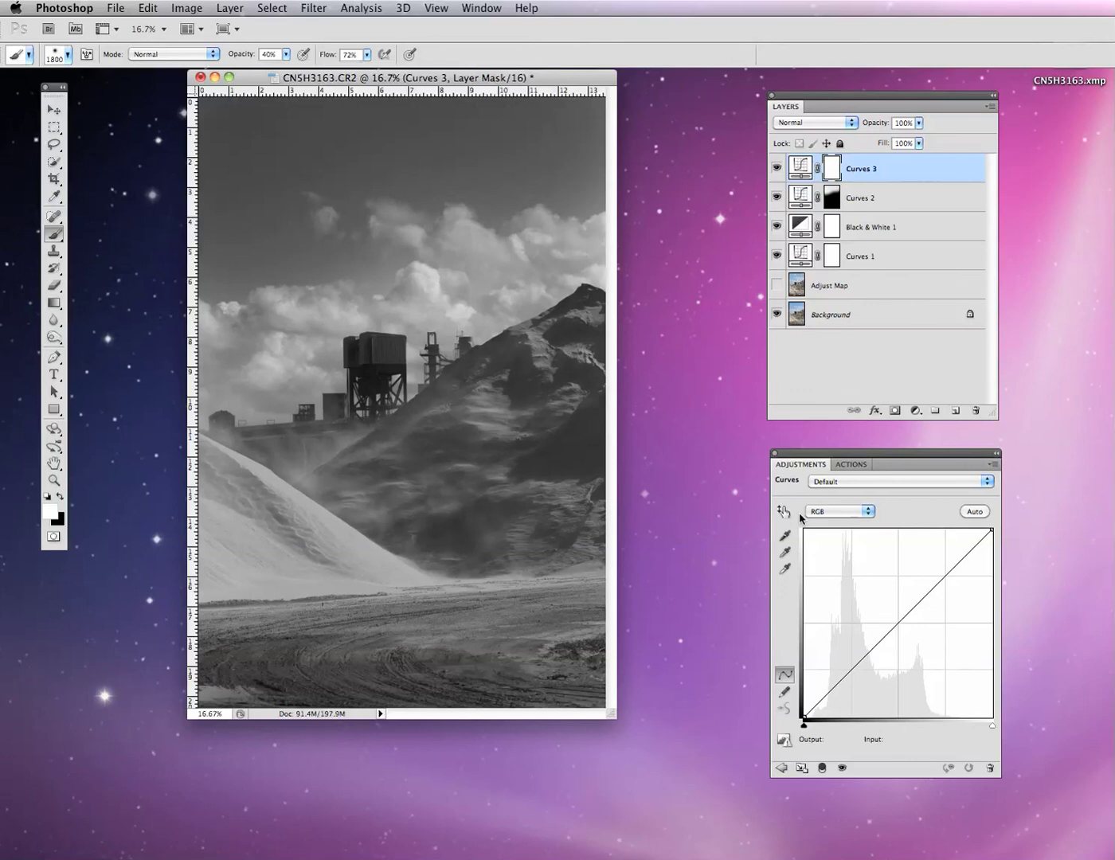
{"action": "left_click", "coordinate": [784, 514]}
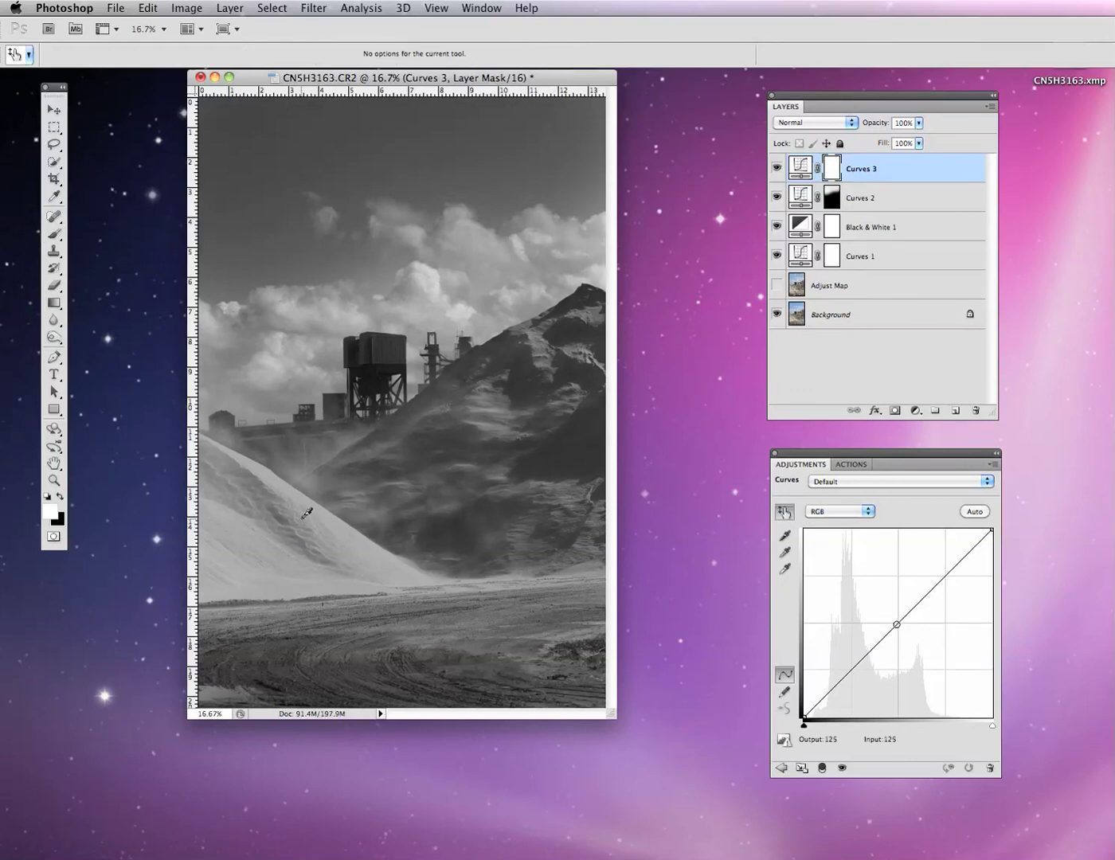
{"action": "left_click", "coordinate": [306, 518]}
{"action": "left_click_drag", "start_coordinate": [306, 518], "coordinate": [307, 502]}
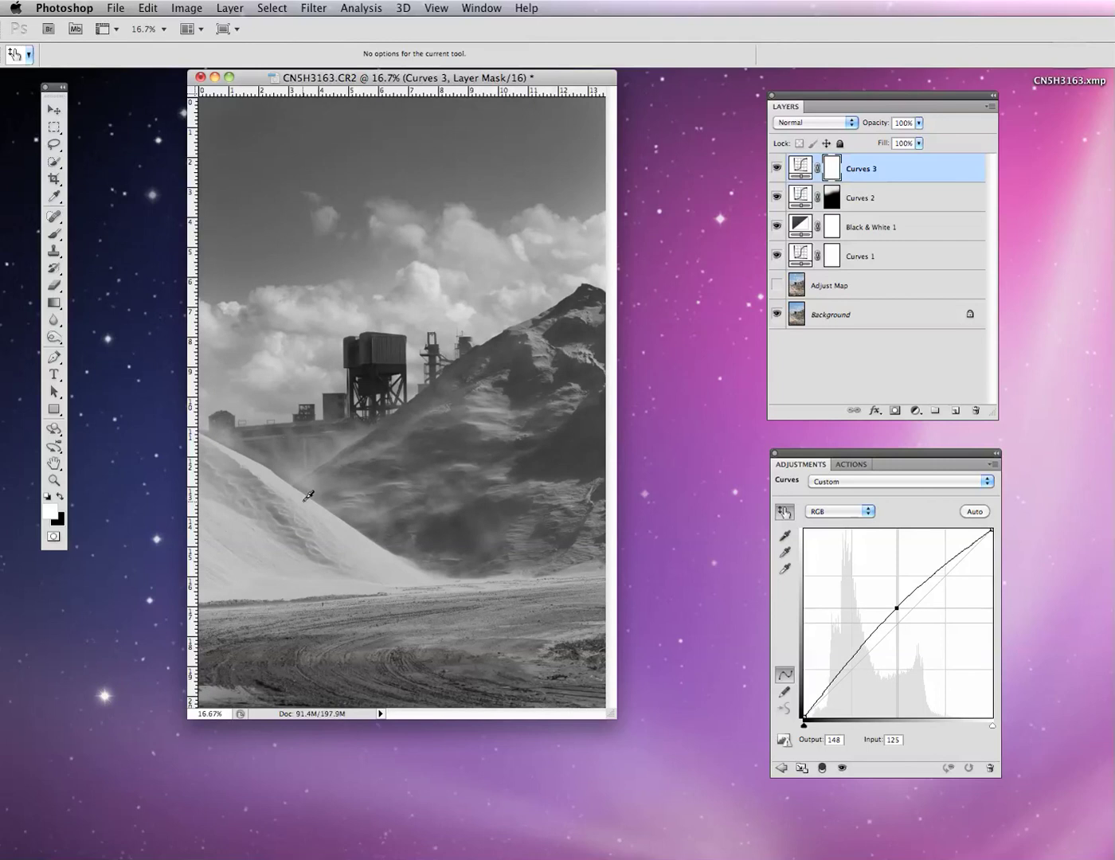
Invert the white mask of the sand-brightening Curves layer to black
{"action": "left_click", "coordinate": [181, 8]}
{"action": "mouse_move", "coordinate": [252, 60]}
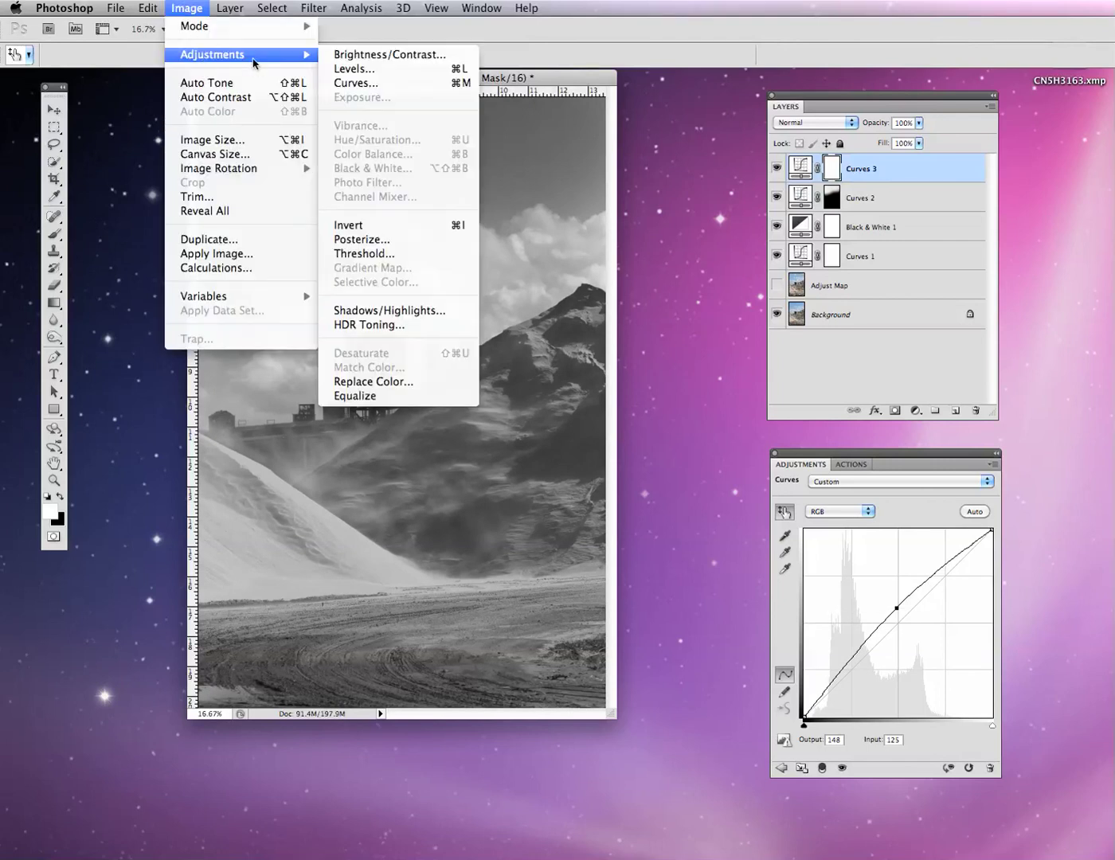
{"action": "left_click", "coordinate": [339, 221]}
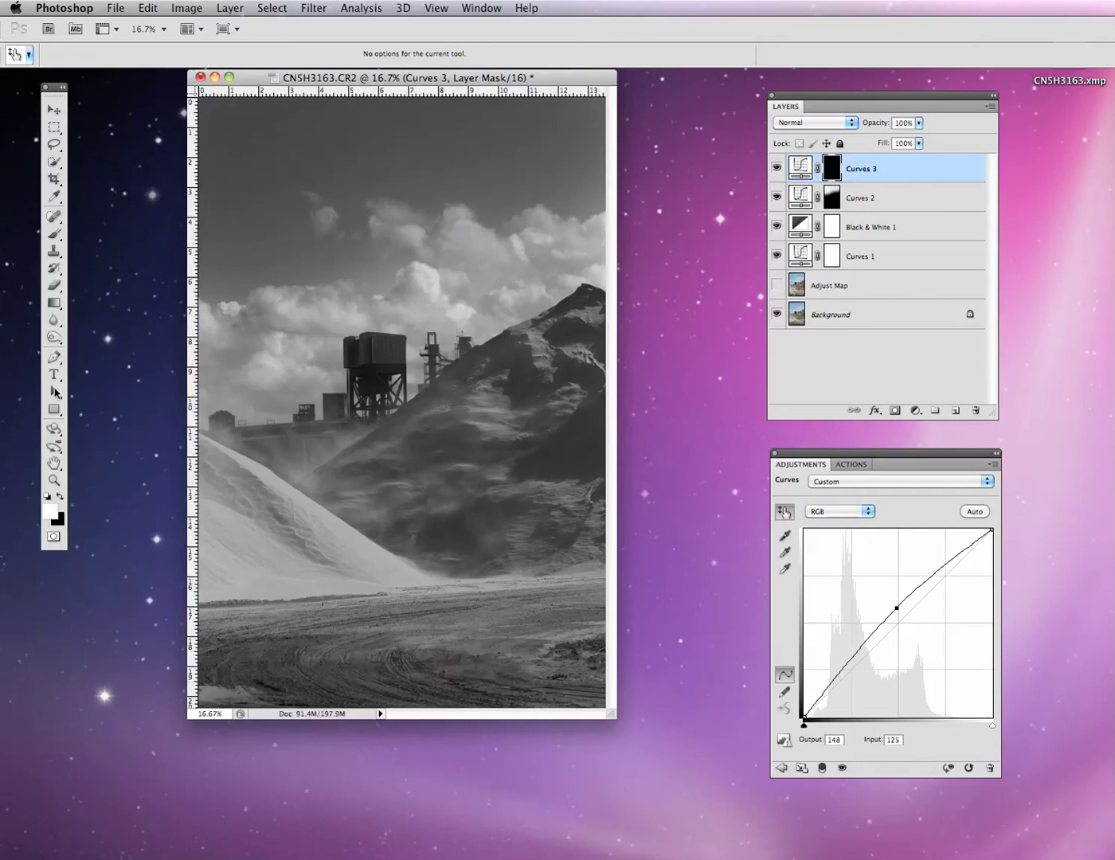
Reduce the brush to 1000 px and paint white at 40% opacity over the light sand pile on the Curves 3 mask
{"action": "left_click", "coordinate": [54, 234]}
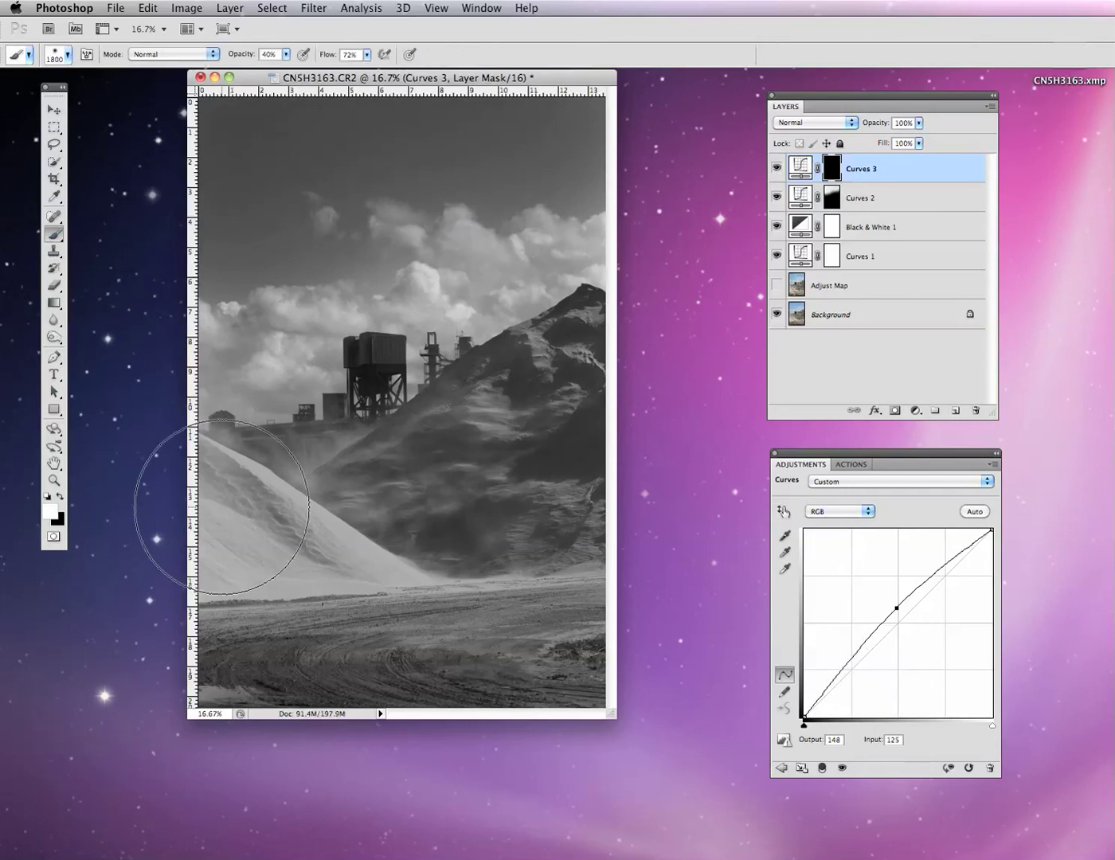
{"action": "key", "text": "bracketleft"}
{"action": "key", "text": "bracketleft"}
{"action": "key", "text": "bracketleft"}
{"action": "key", "text": "bracketleft"}
{"action": "key", "text": "bracketleft"}
{"action": "key", "text": "bracketleft"}
{"action": "key", "text": "bracketleft"}
{"action": "key", "text": "bracketleft"}
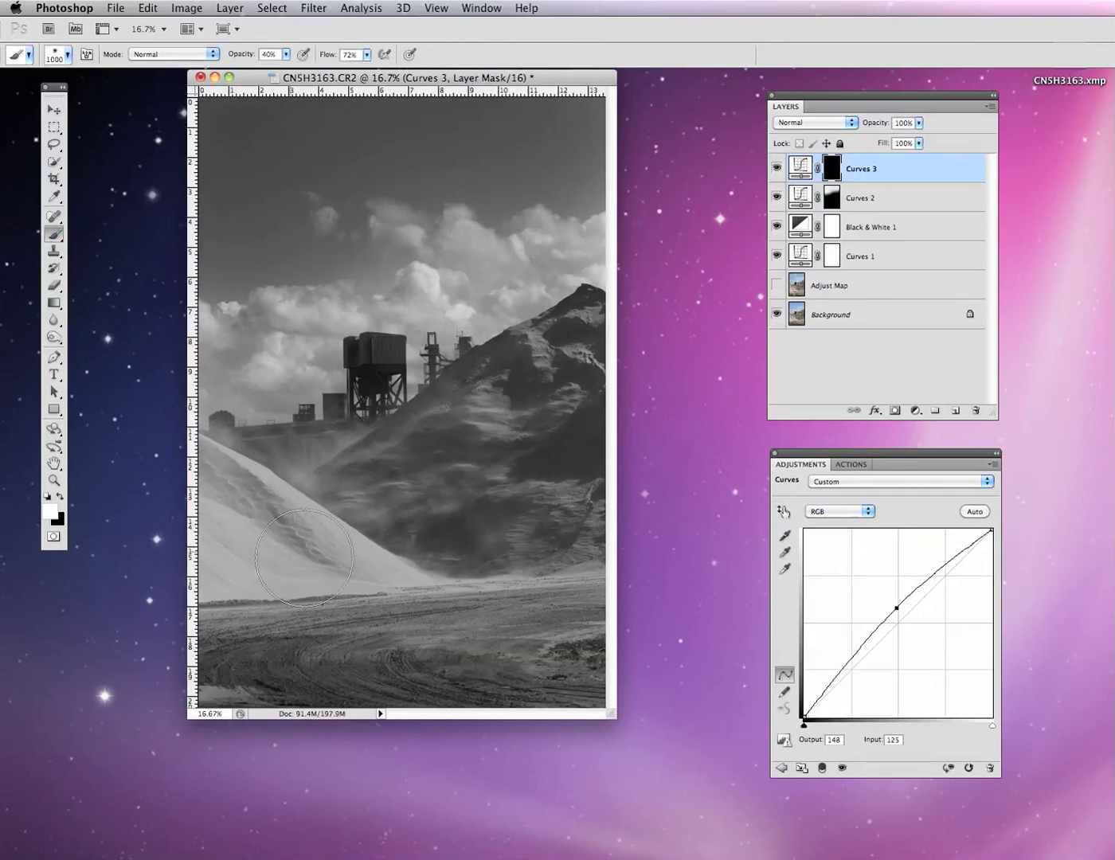
{"action": "mouse_move", "coordinate": [277, 547]}
{"action": "left_mouse_down"}
{"action": "mouse_move", "coordinate": [205, 506]}
{"action": "mouse_move", "coordinate": [293, 547]}
{"action": "mouse_move", "coordinate": [253, 550]}
{"action": "mouse_move", "coordinate": [351, 561]}
{"action": "mouse_move", "coordinate": [249, 549]}
{"action": "mouse_move", "coordinate": [277, 547]}
{"action": "mouse_move", "coordinate": [248, 536]}
{"action": "mouse_move", "coordinate": [223, 498]}
{"action": "mouse_move", "coordinate": [260, 539]}
{"action": "mouse_move", "coordinate": [242, 523]}
{"action": "left_mouse_up"}
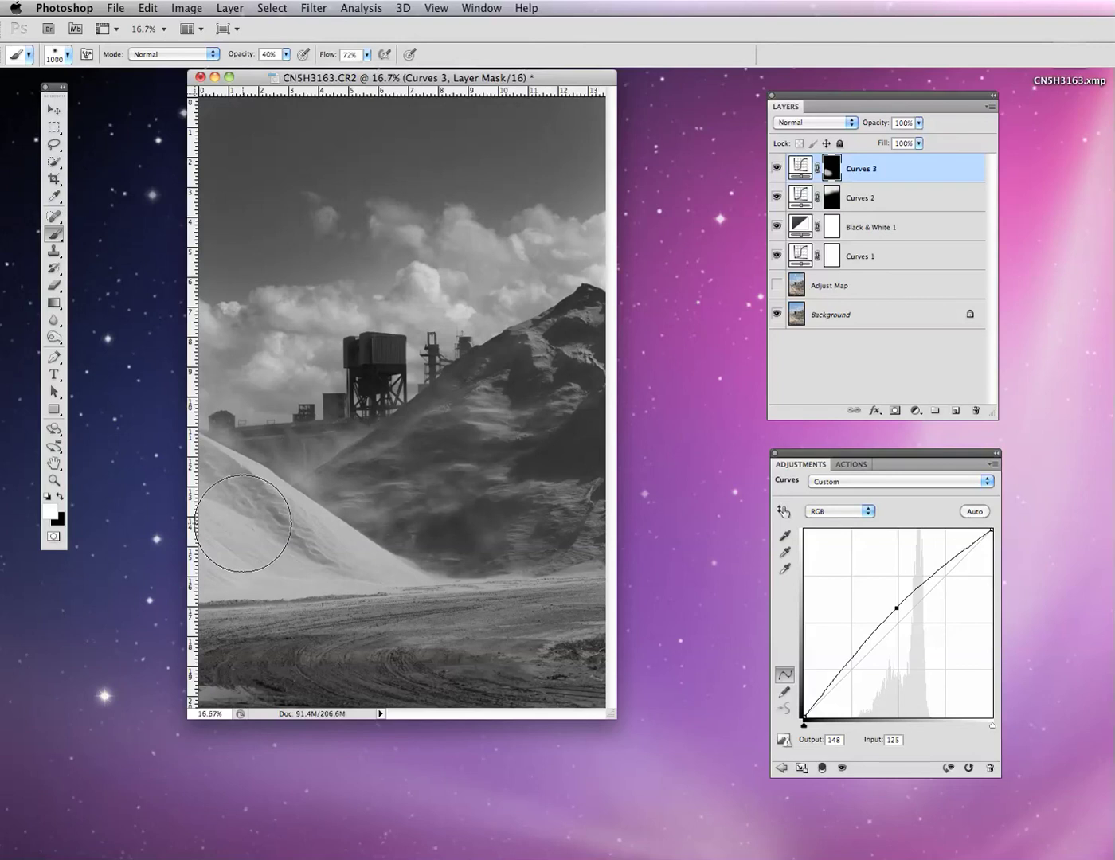
{"action": "left_click", "coordinate": [112, 8]}
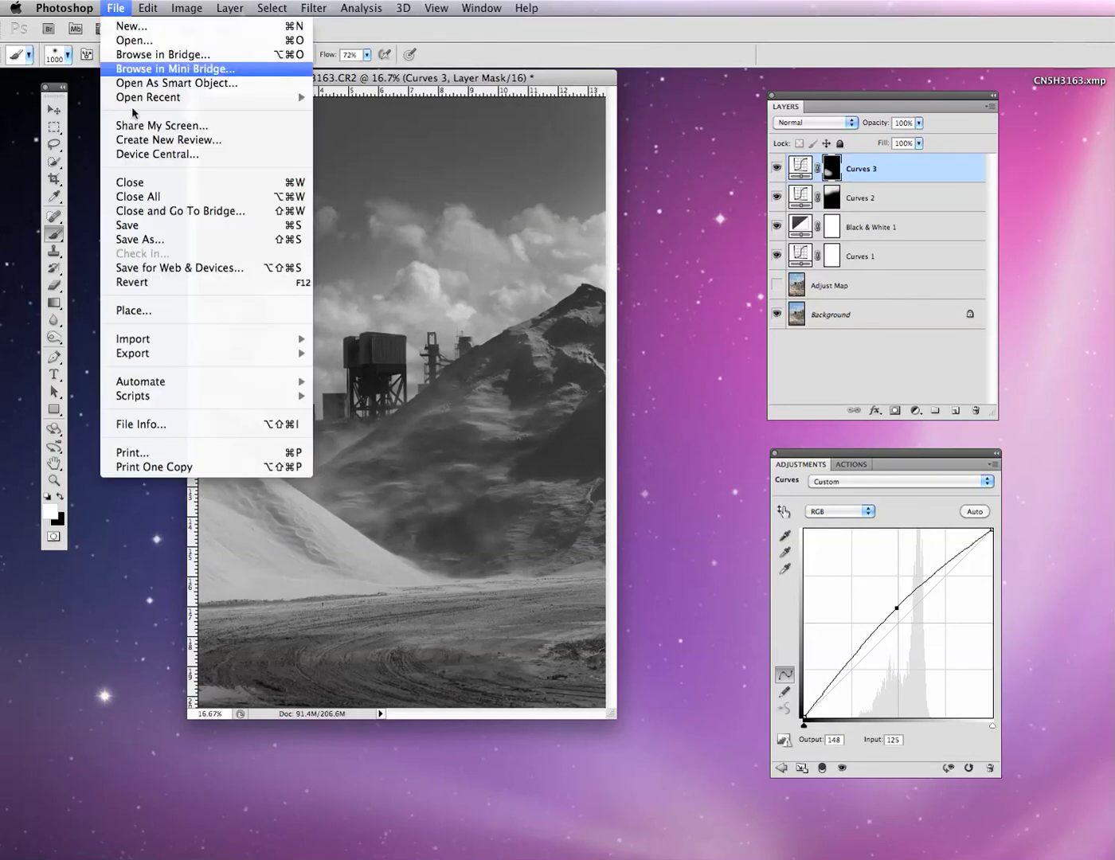
{"action": "left_click", "coordinate": [170, 237]}
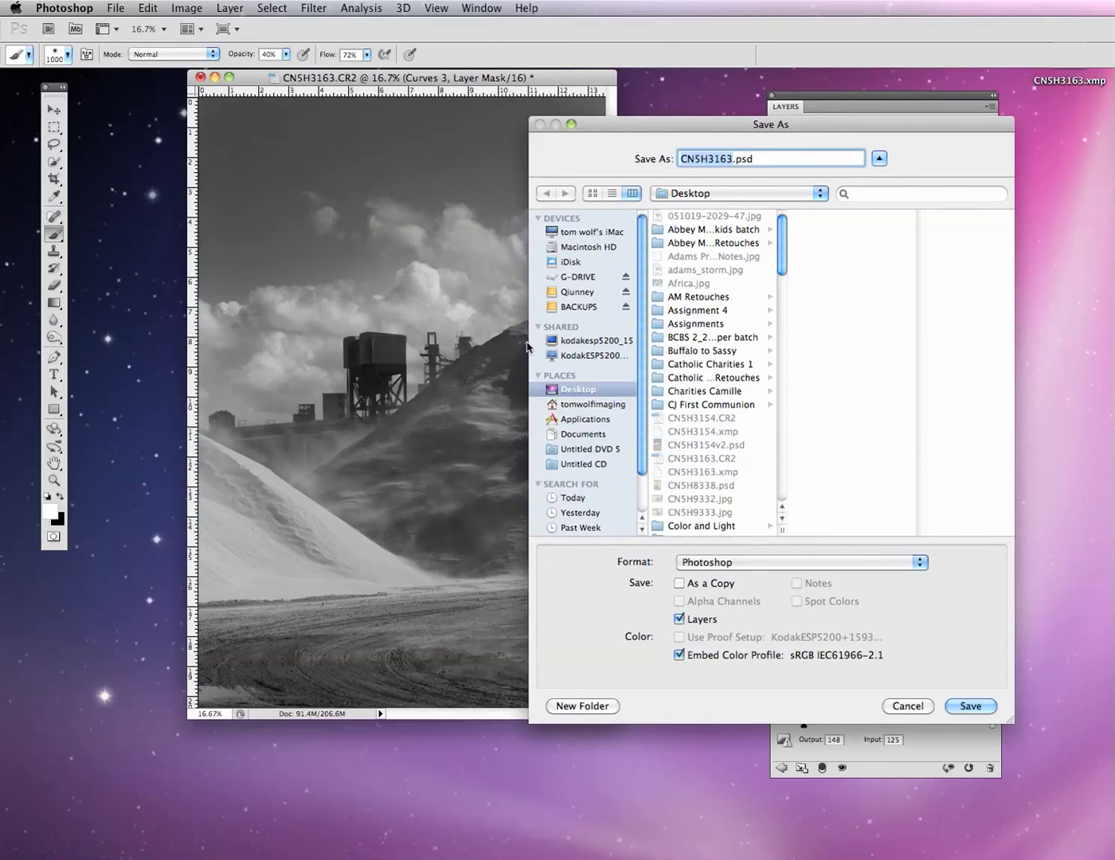
{"action": "left_click", "coordinate": [817, 562]}
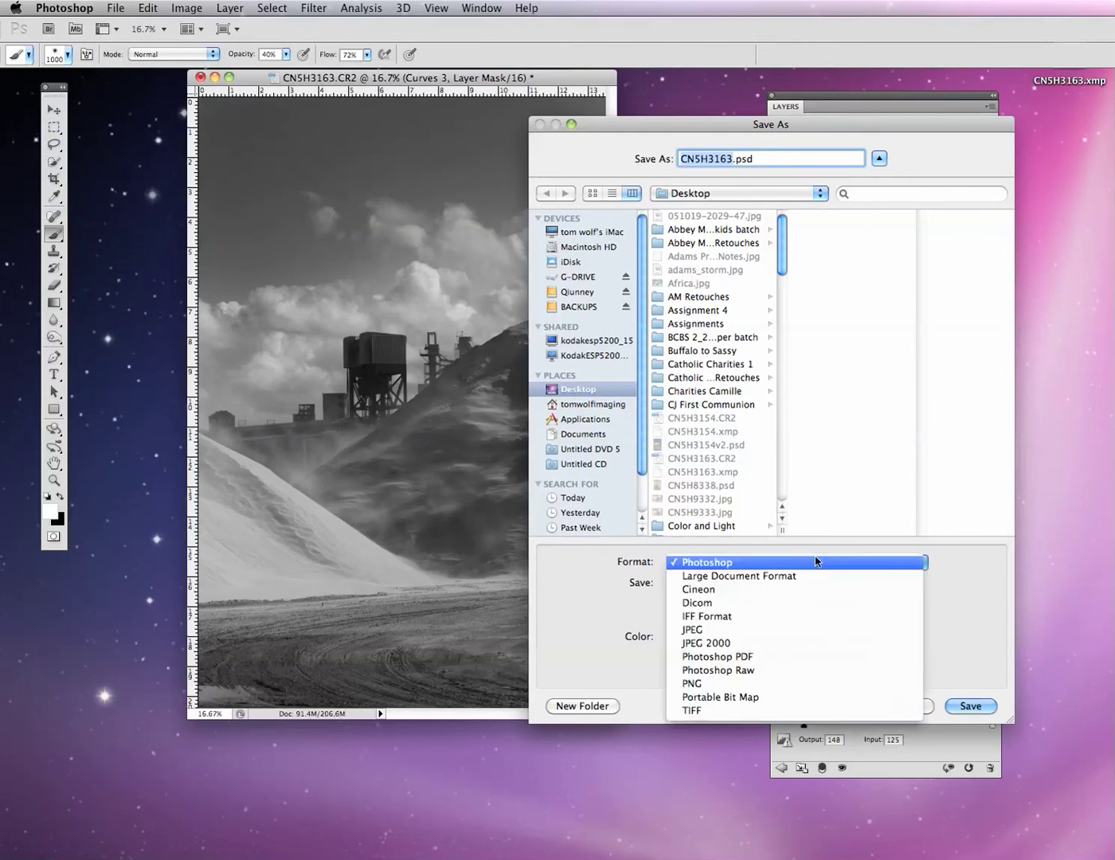
{"action": "left_click", "coordinate": [804, 481]}
{"action": "left_click", "coordinate": [904, 706]}
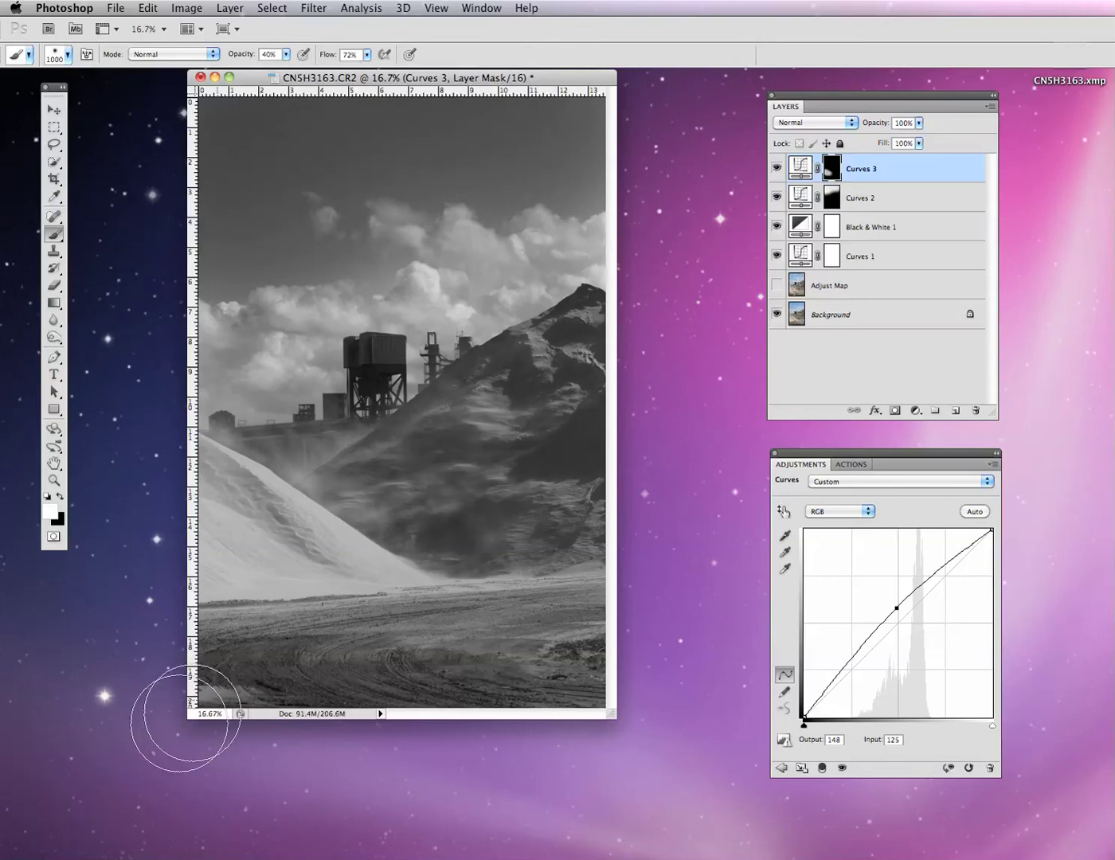